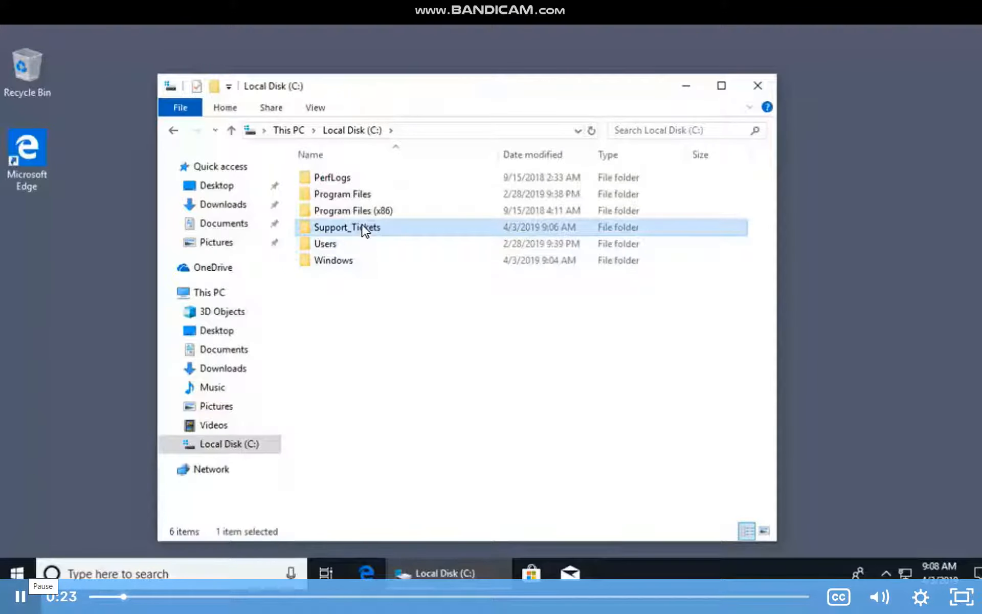
Step: Look through the ticket files in the Support_Tickets folder and return to Local Disk (C:)
double_click(365, 228)
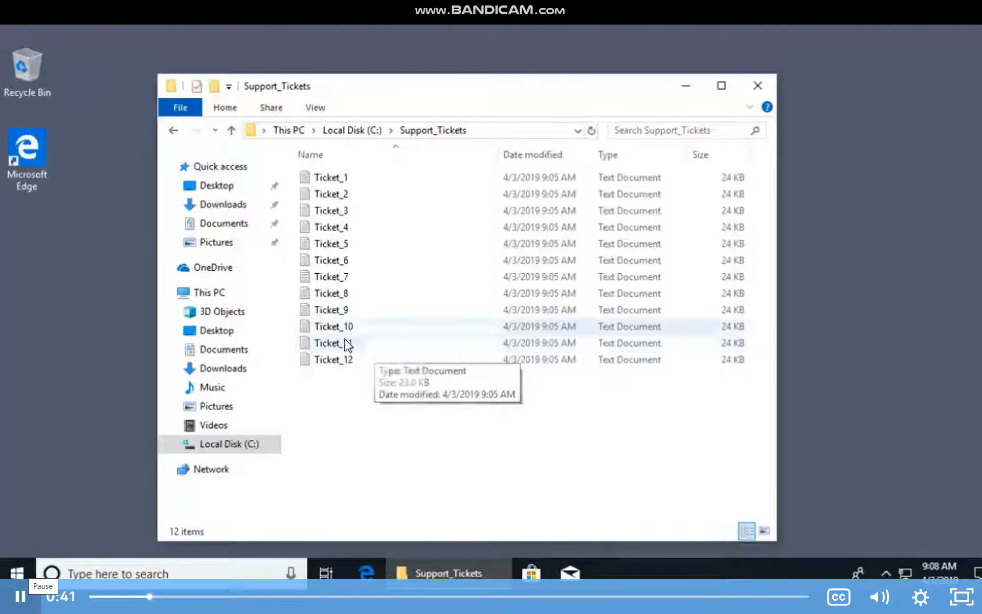
left_click(361, 131)
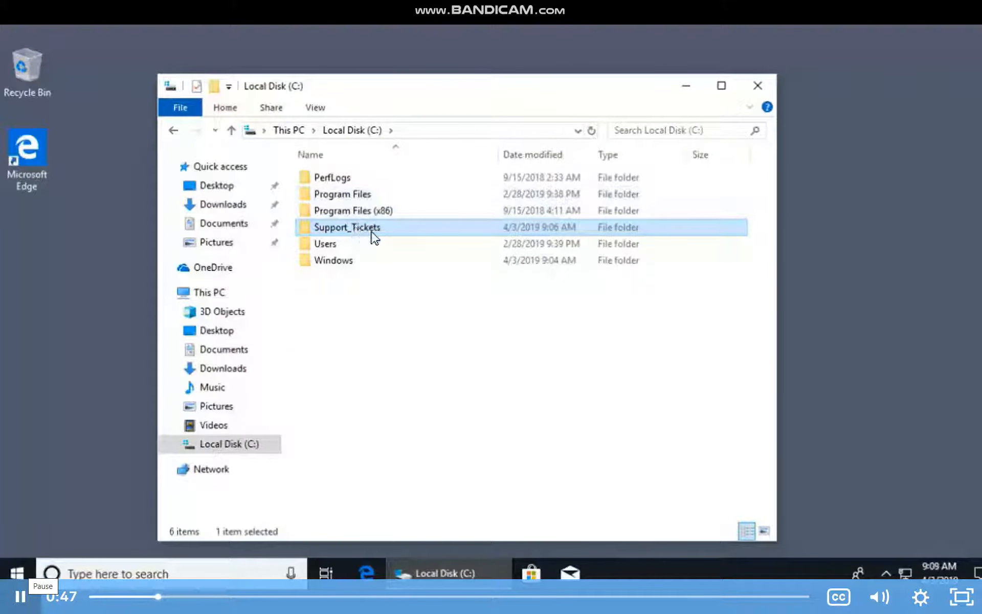
Step: Open the sharing settings for specific people on the Support_Tickets folder and select the Student entry
right_click(374, 236)
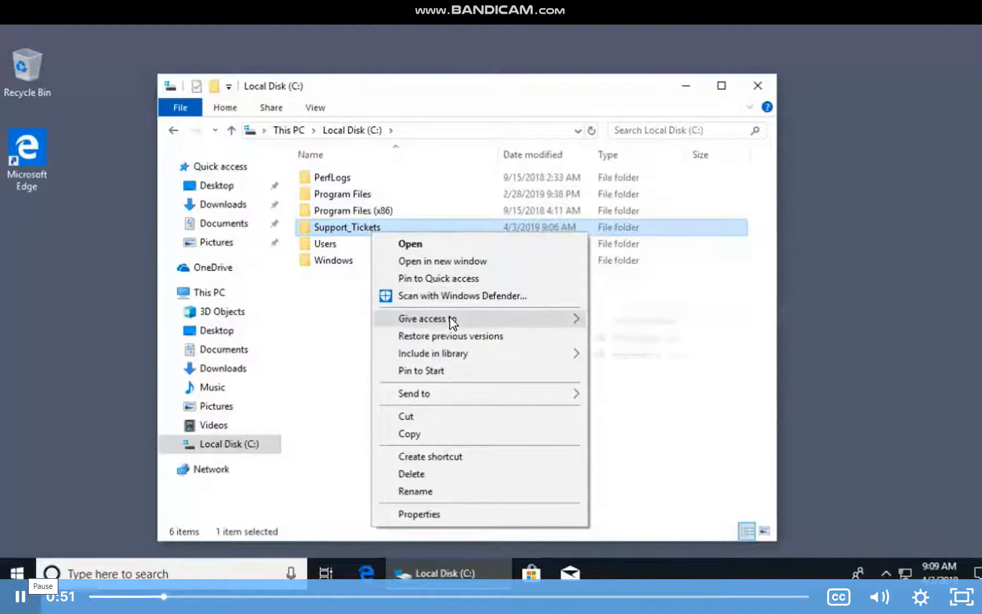
mouse_move(452, 321)
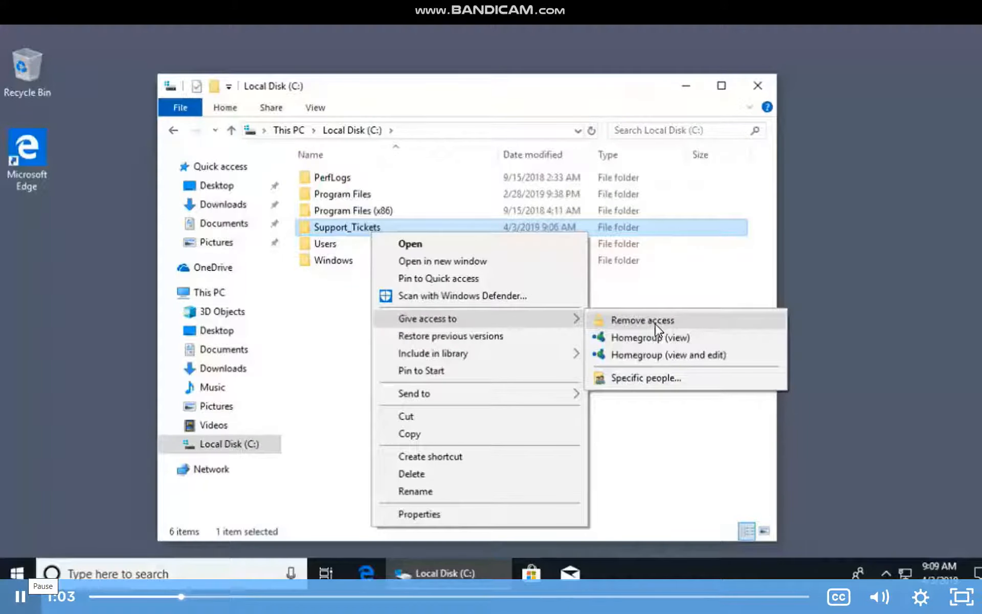
left_click(672, 377)
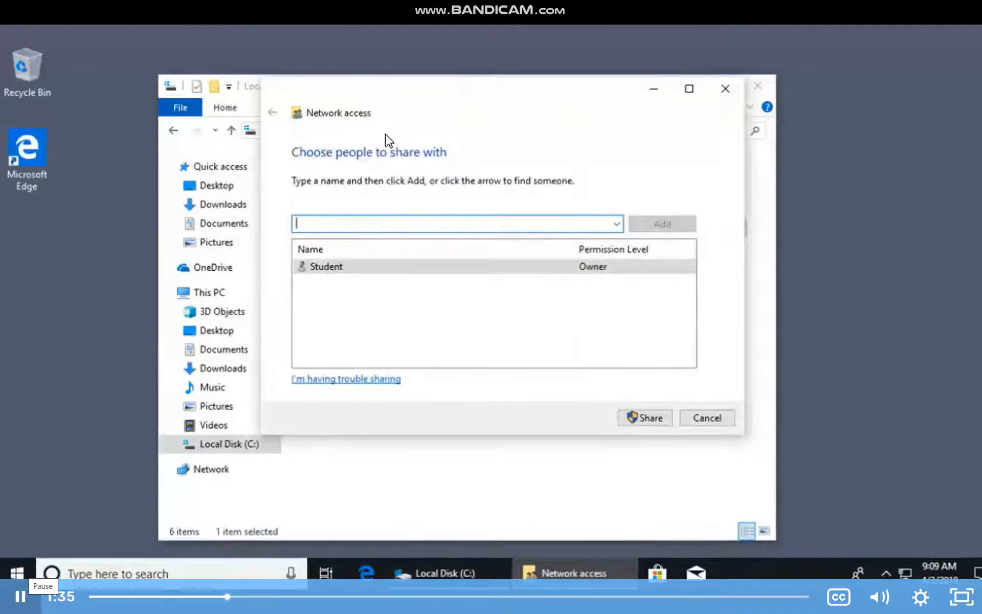
left_click(330, 268)
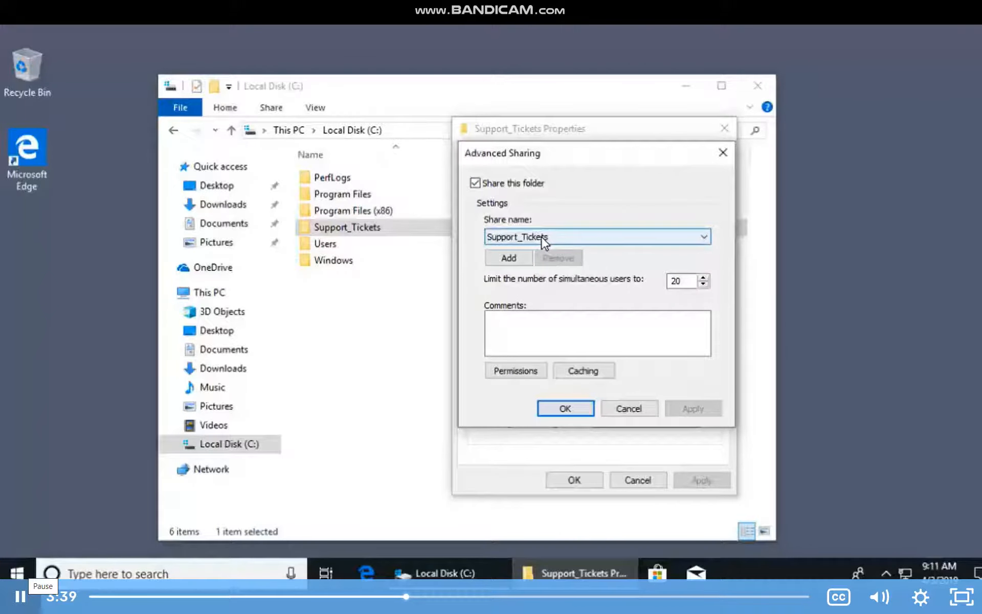
Step: Add the comment "To access and view current Support Tickets" to the Support_Tickets share
left_click(522, 335)
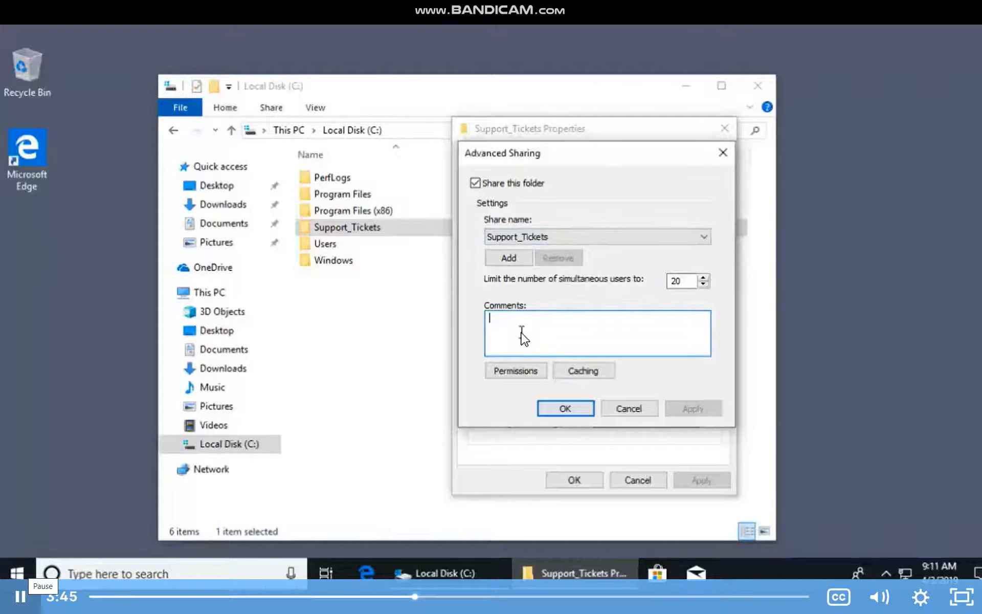
type("To ac")
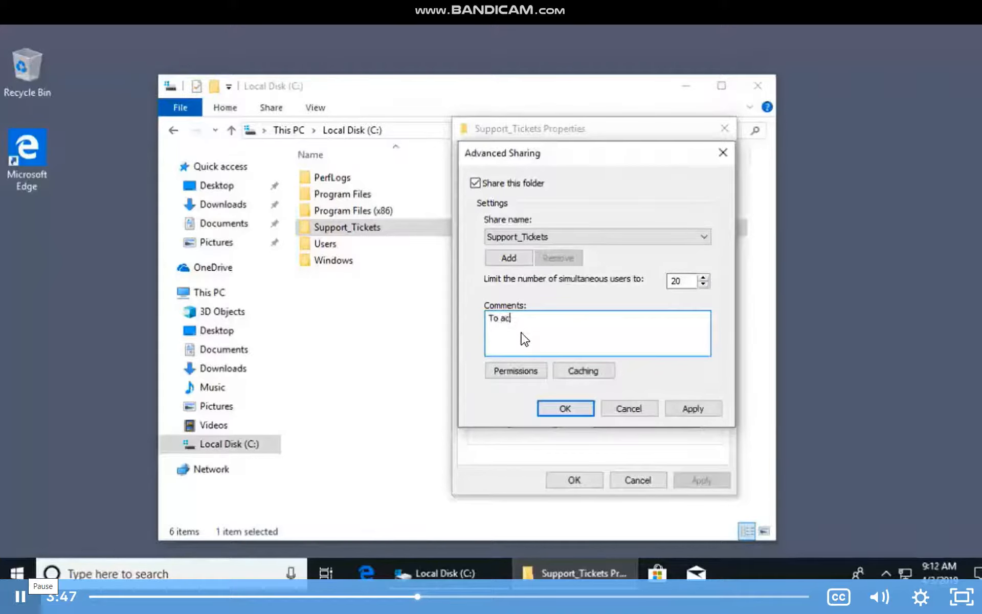
type("cess and view current Support Tickets")
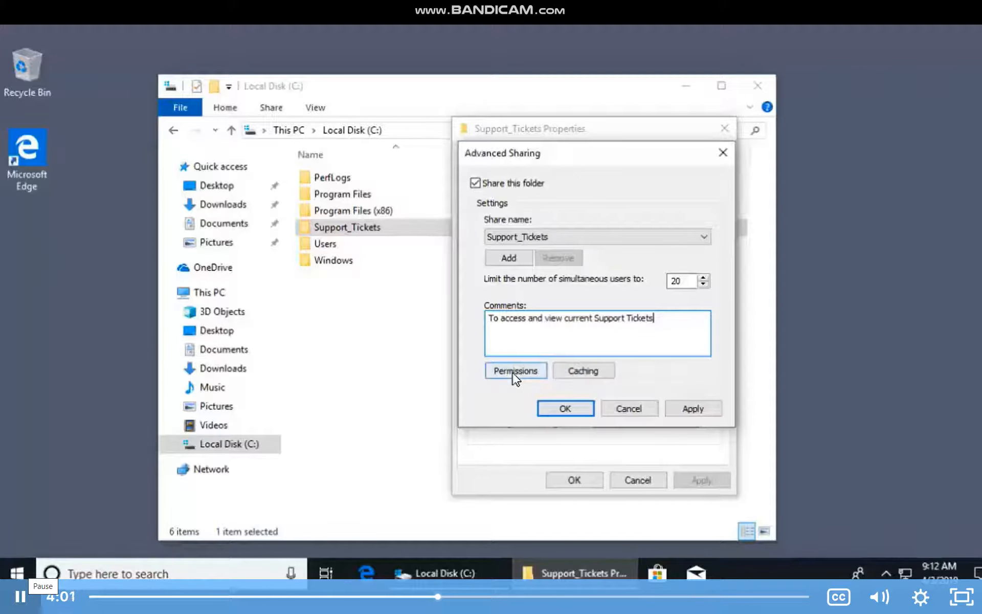
left_click(684, 281)
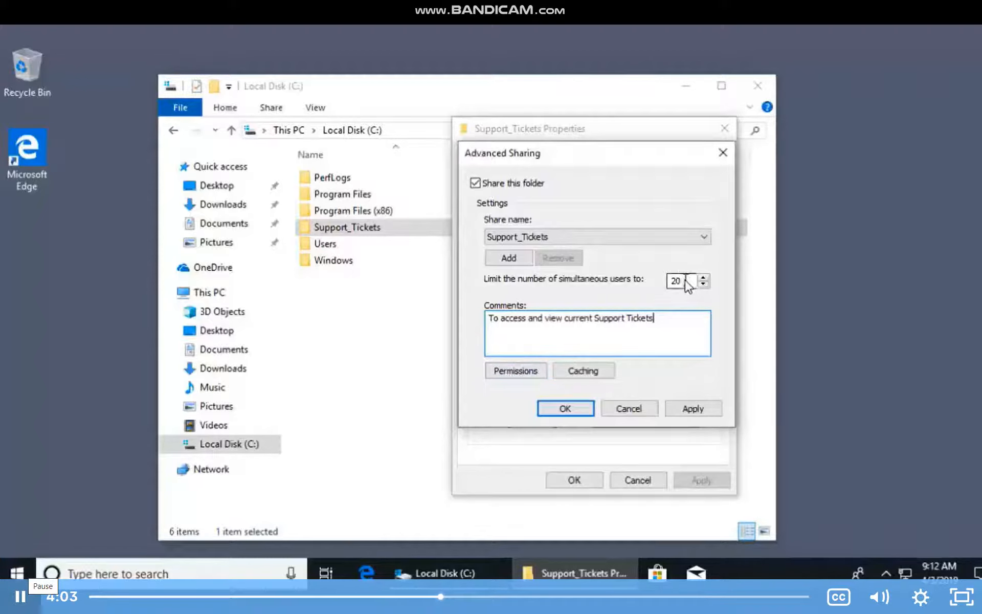
double_click(685, 281)
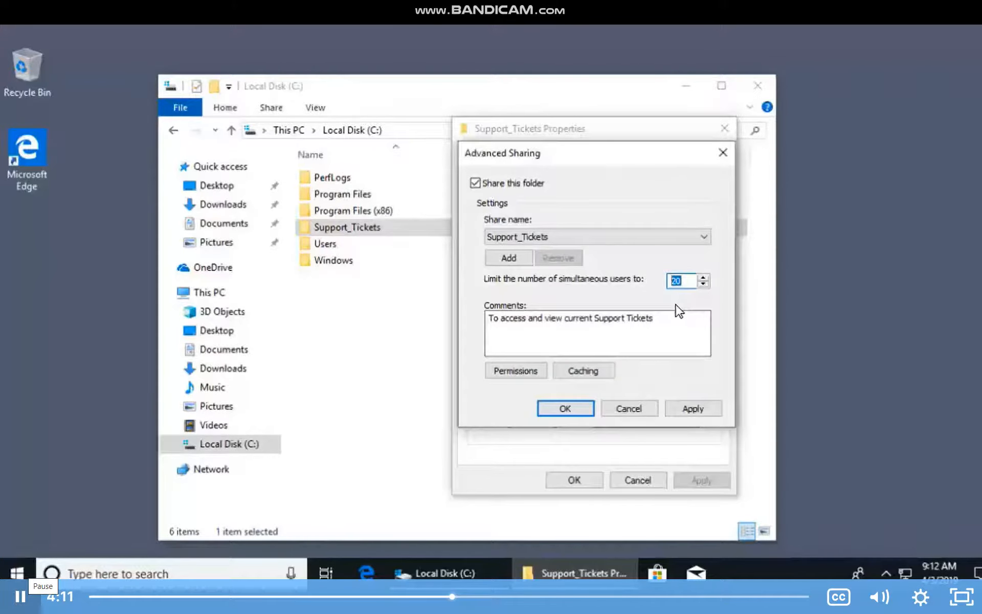
left_click(689, 281)
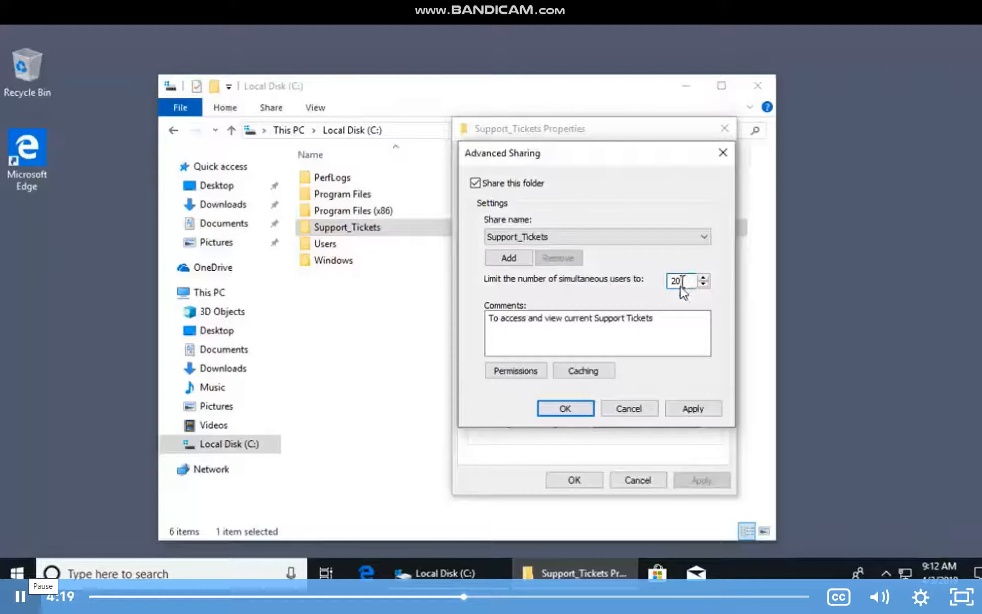
Step: Restrict the Everyone group's share permissions on Support_Tickets to Read by removing Allow for Full Control and Change
left_click(518, 372)
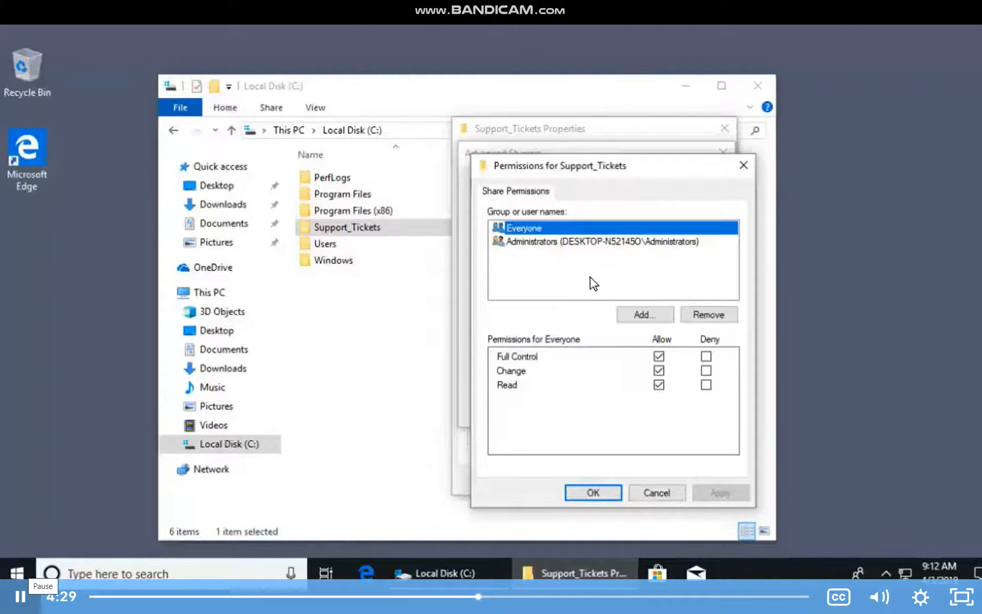
left_click(663, 370)
left_click(662, 372)
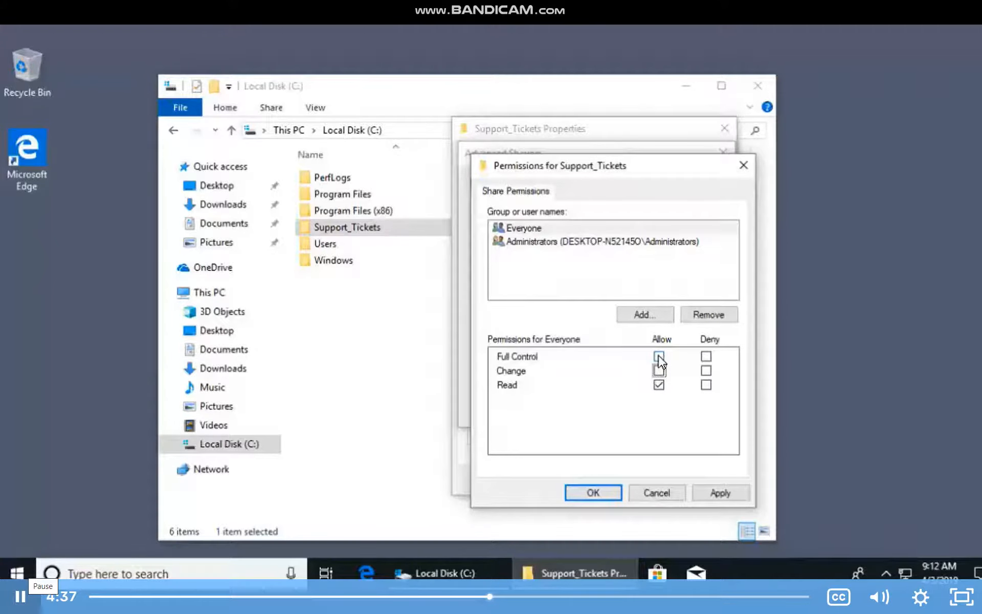
left_click(659, 370)
left_click(660, 372)
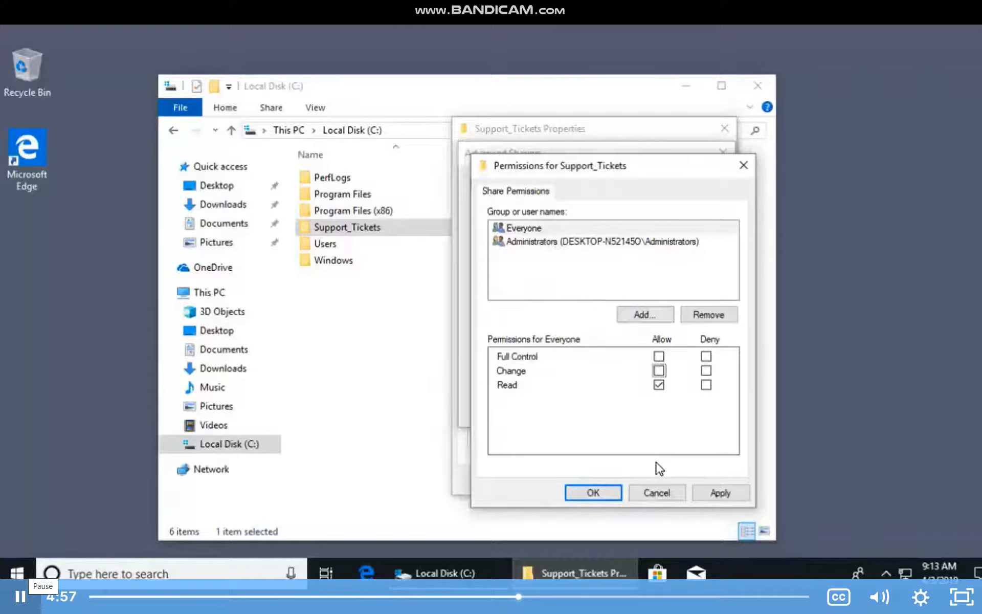
Step: Check the Administrators group's share permissions, then apply and confirm the permissions for Support_Tickets
left_click(592, 243)
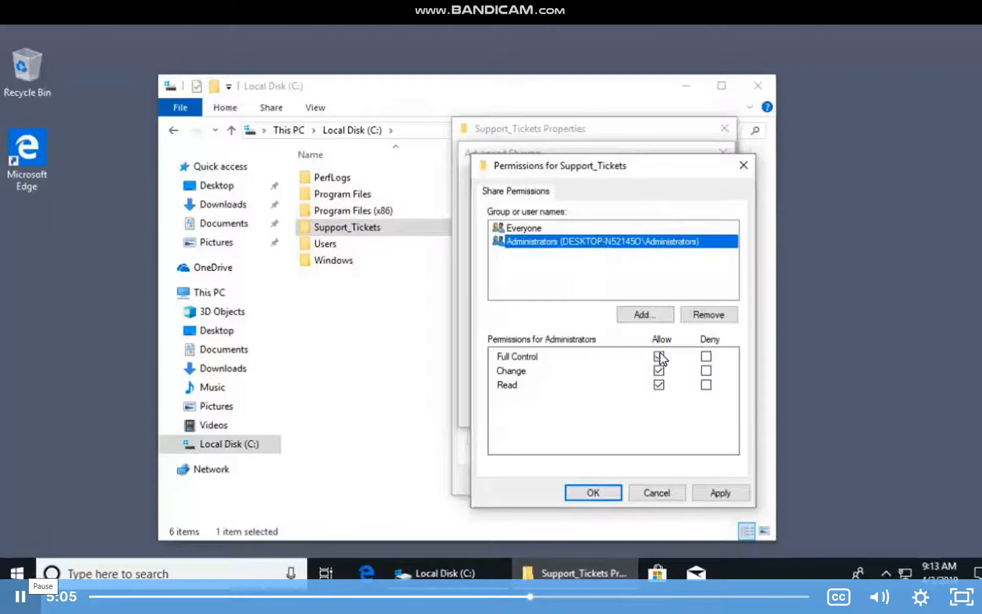
left_click(573, 231)
left_click(717, 493)
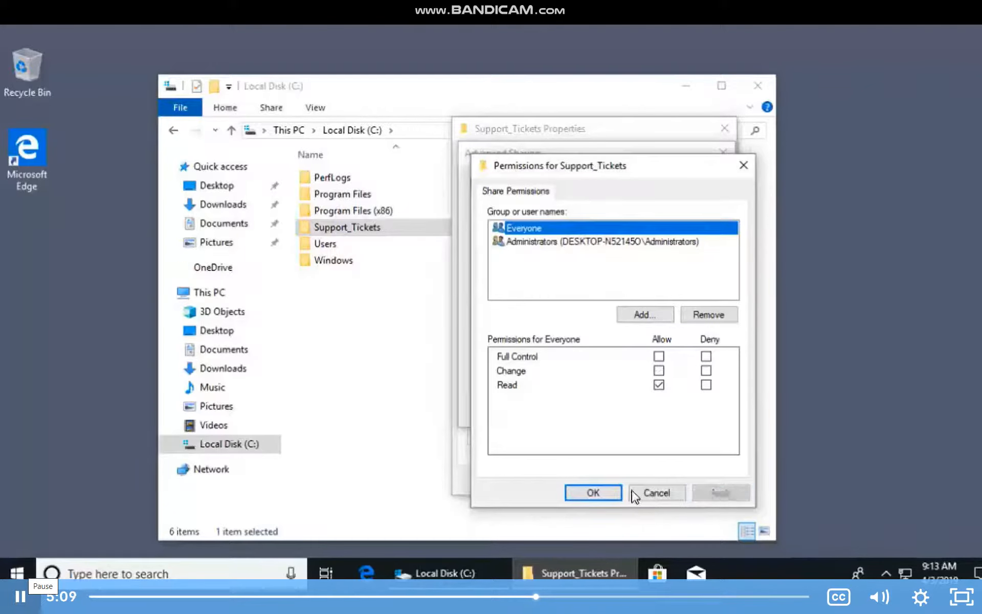
left_click(606, 490)
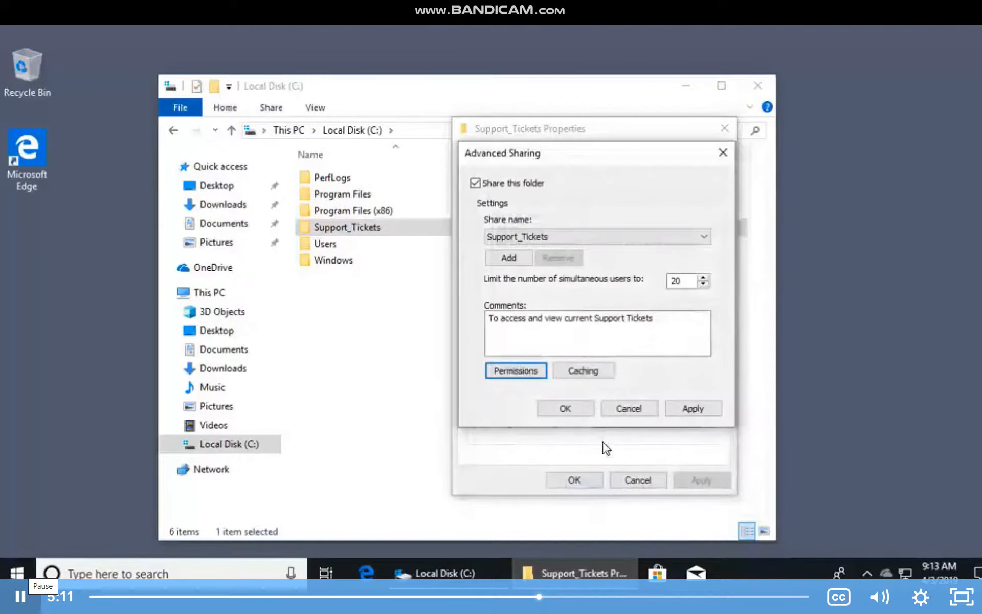
Step: Apply the advanced sharing settings and close the Support_Tickets properties
left_click(695, 411)
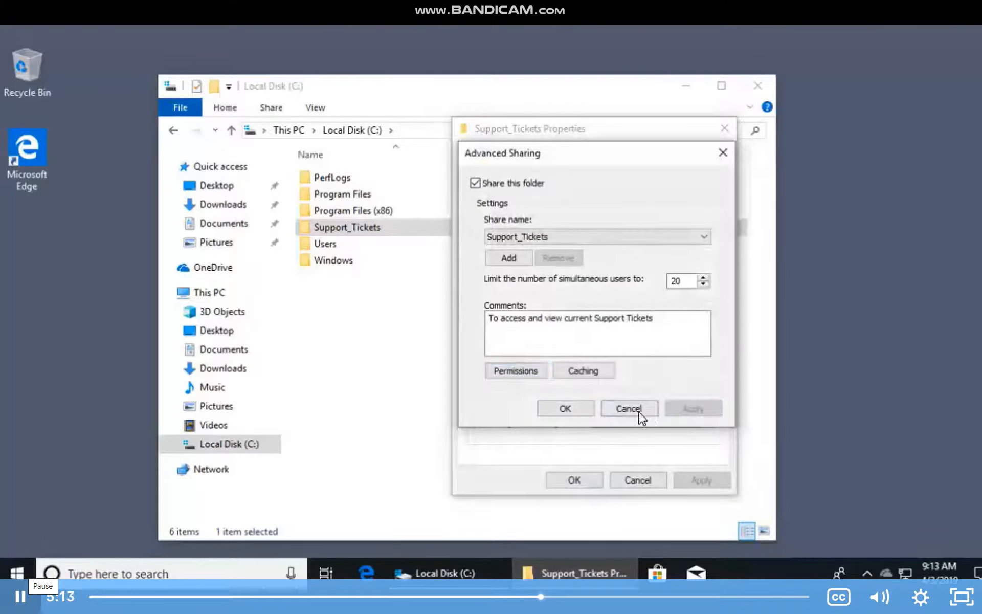
left_click(566, 409)
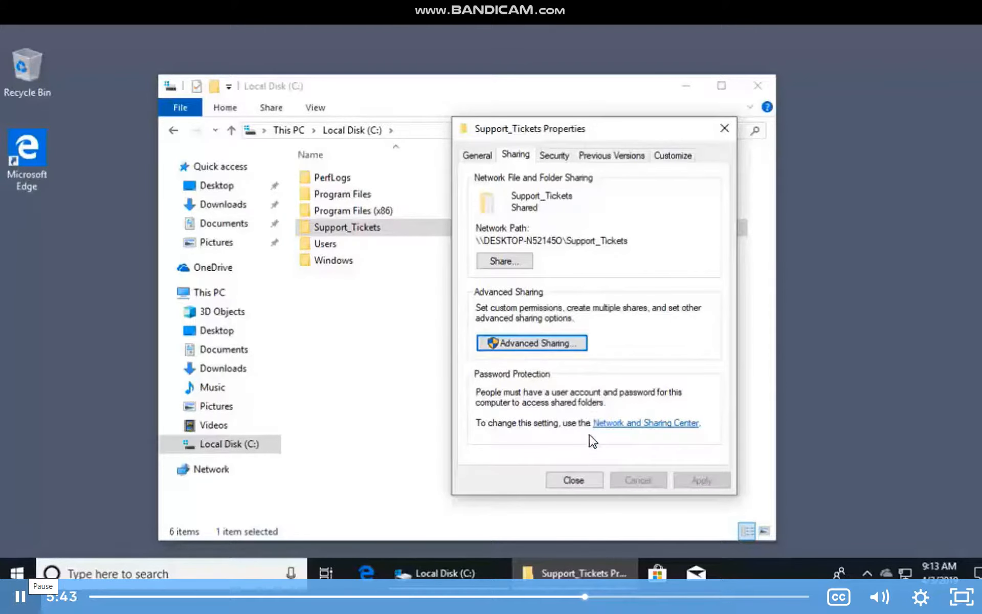
left_click(576, 479)
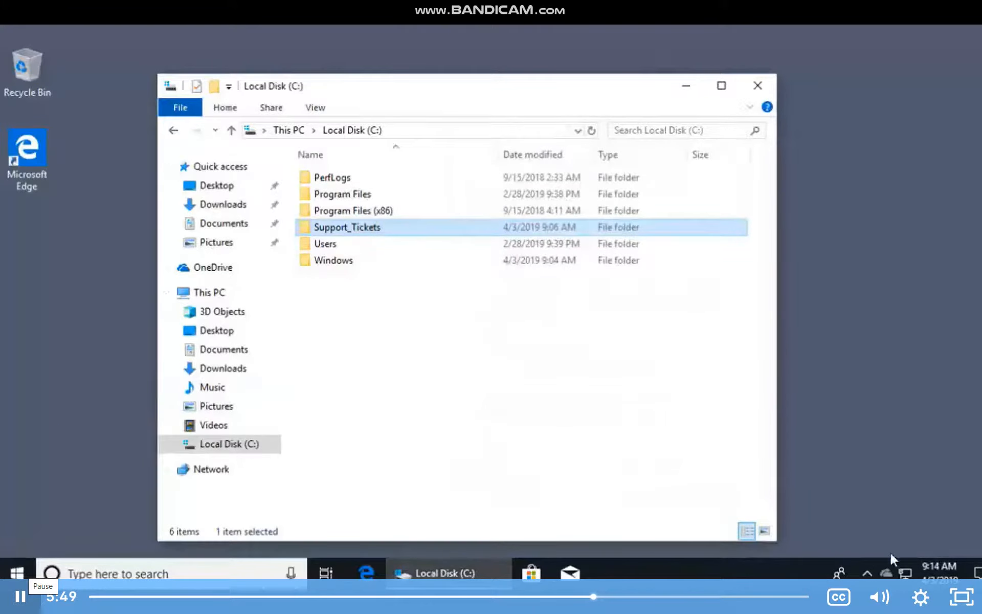
Step: Open the computer's advanced sharing settings from the Network & Internet settings
right_click(912, 576)
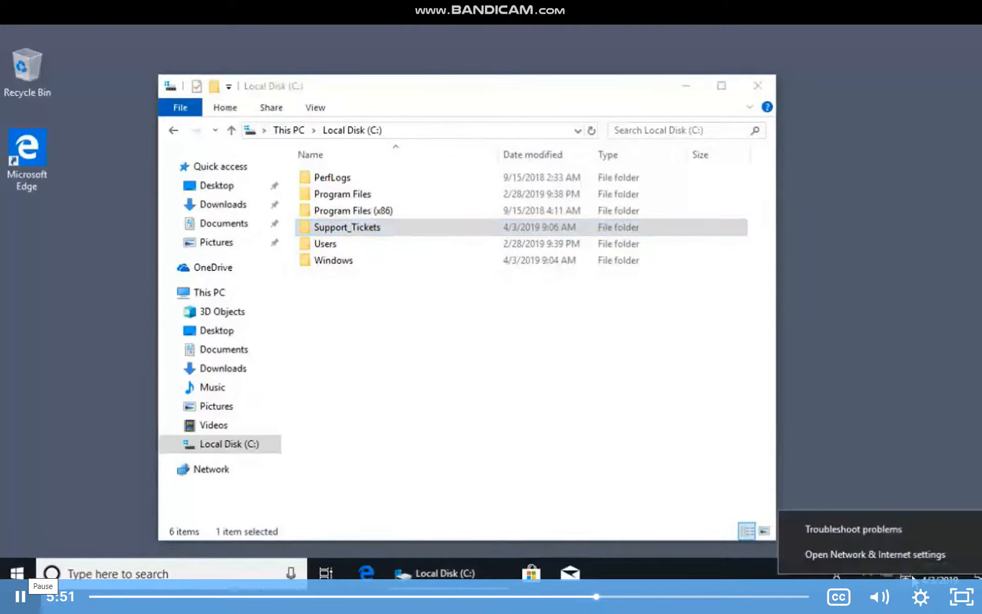
left_click(913, 557)
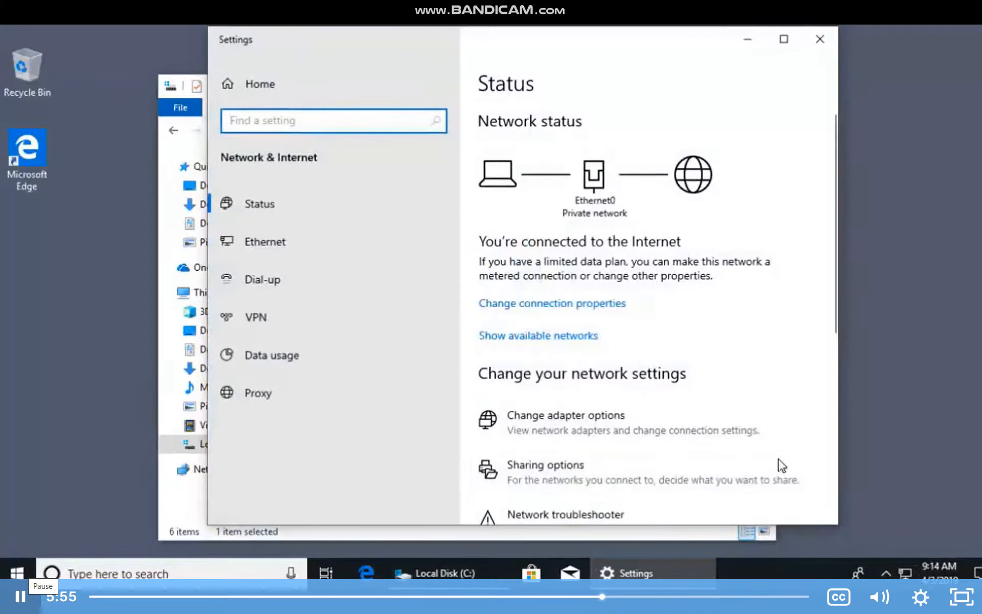
left_click(582, 471)
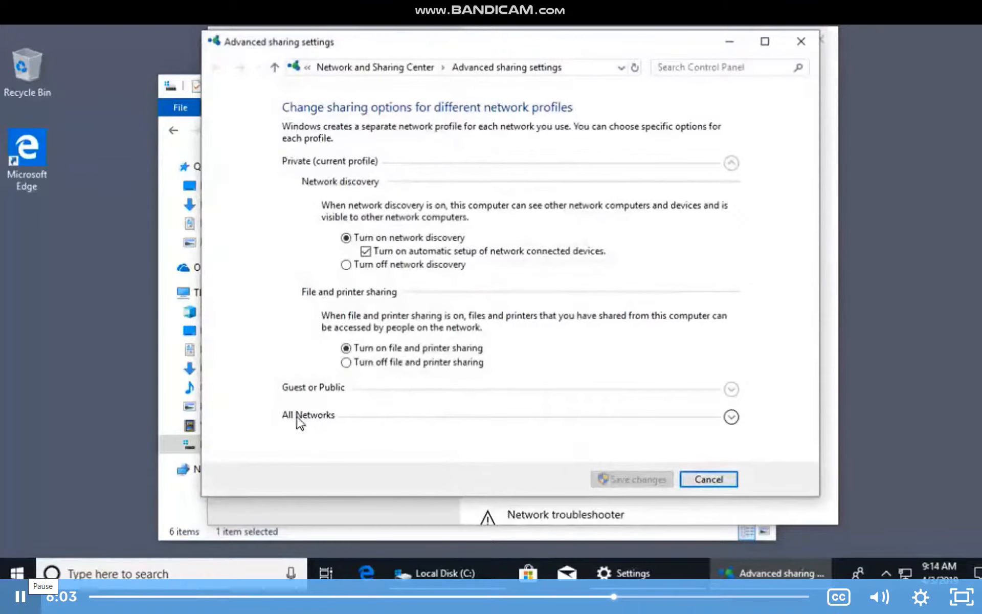
Step: Turn off password protected sharing for all networks, save the changes and close the network settings
left_click(732, 418)
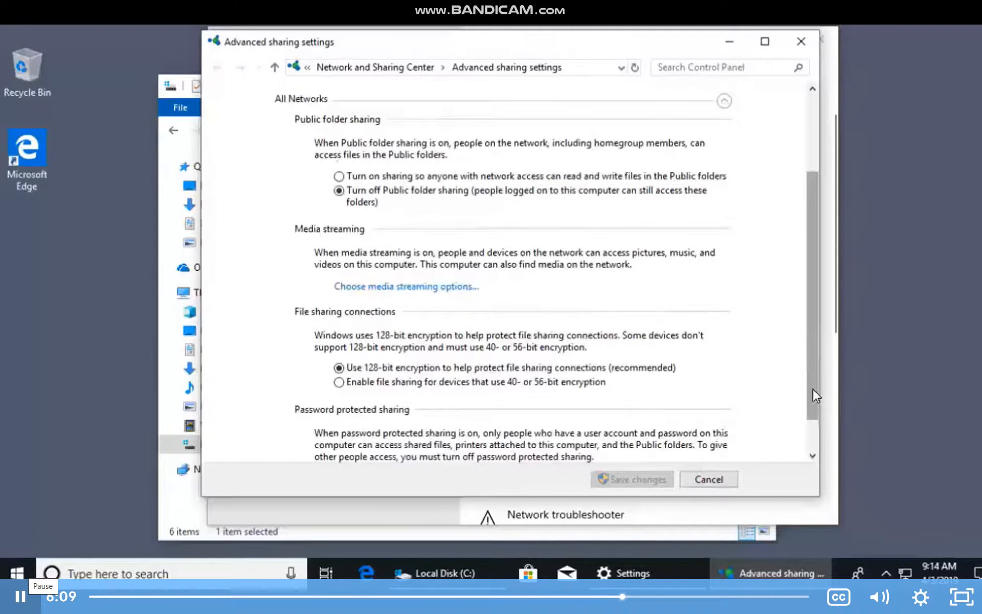
scroll(813, 388, "down", 1)
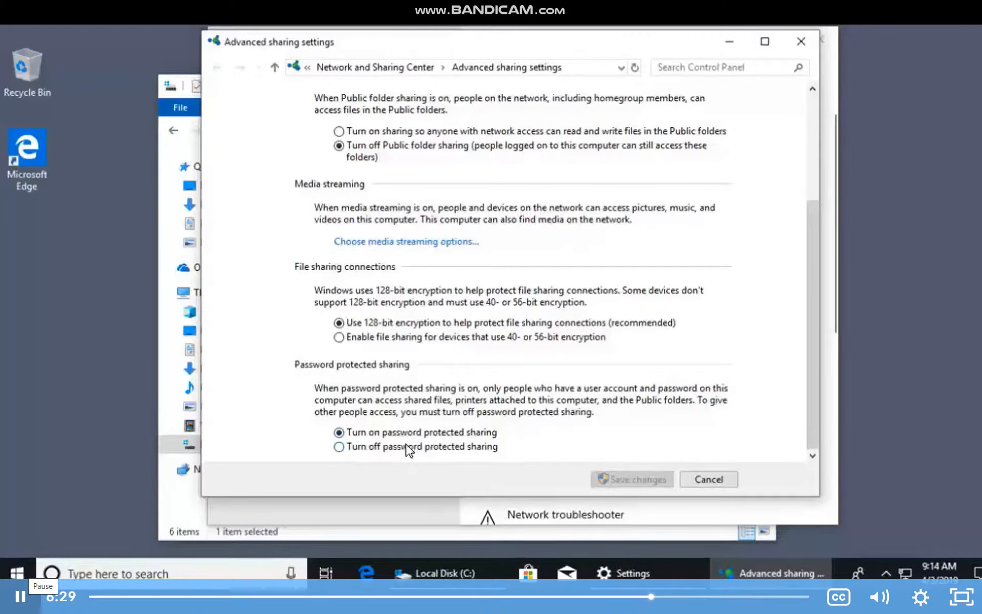
left_click(371, 450)
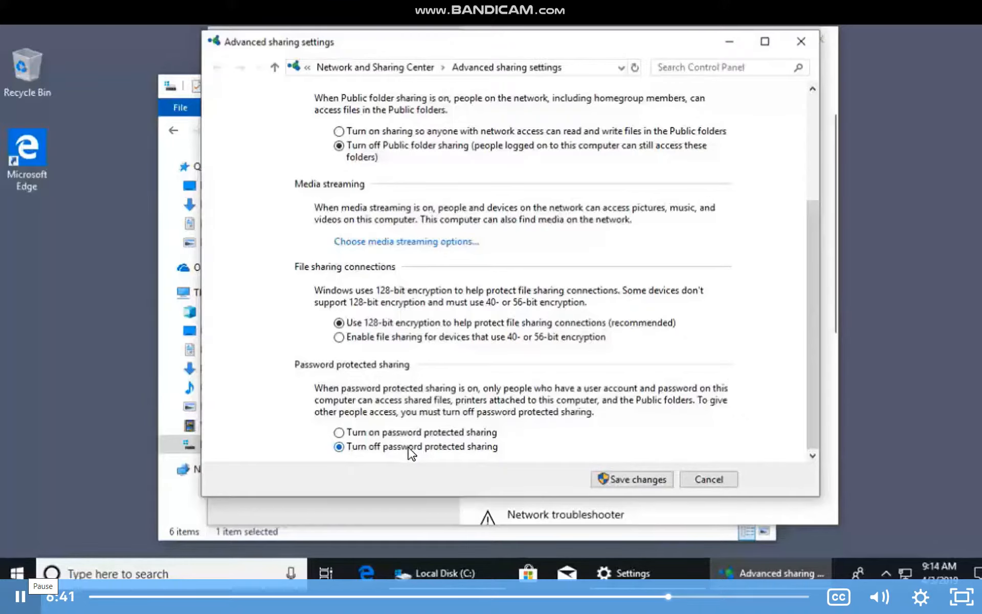
left_click(620, 481)
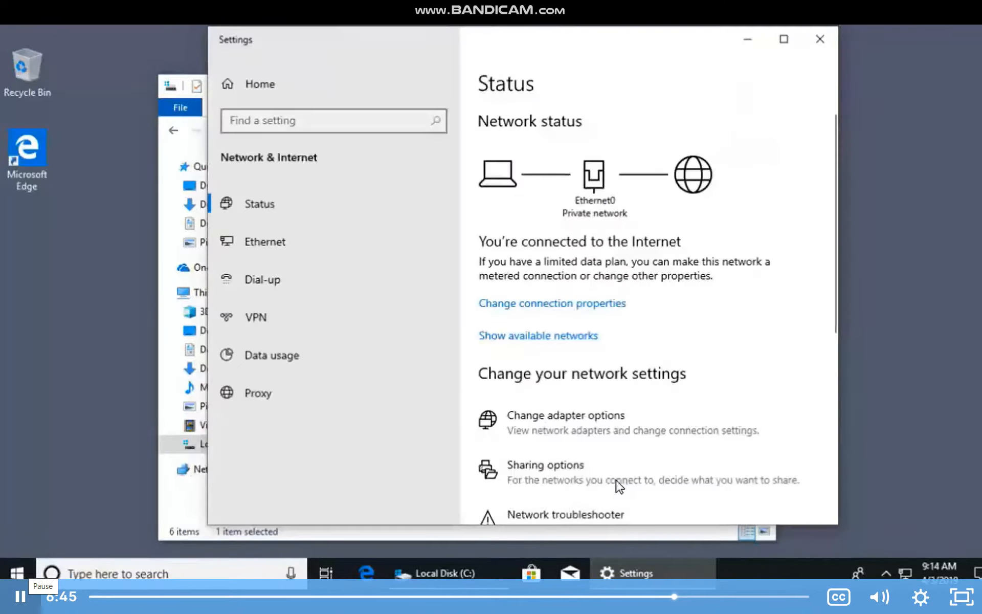
left_click(820, 39)
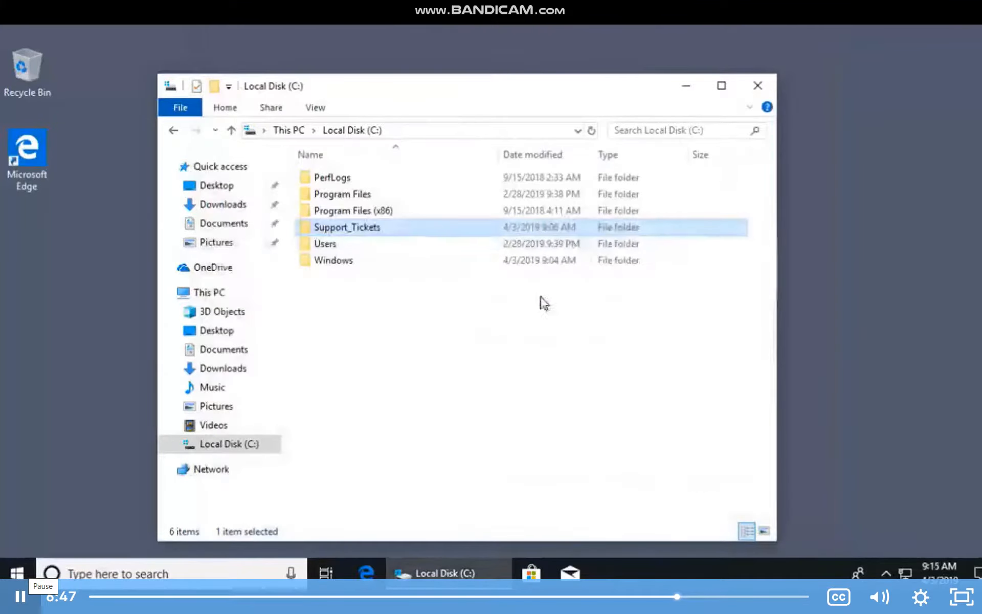